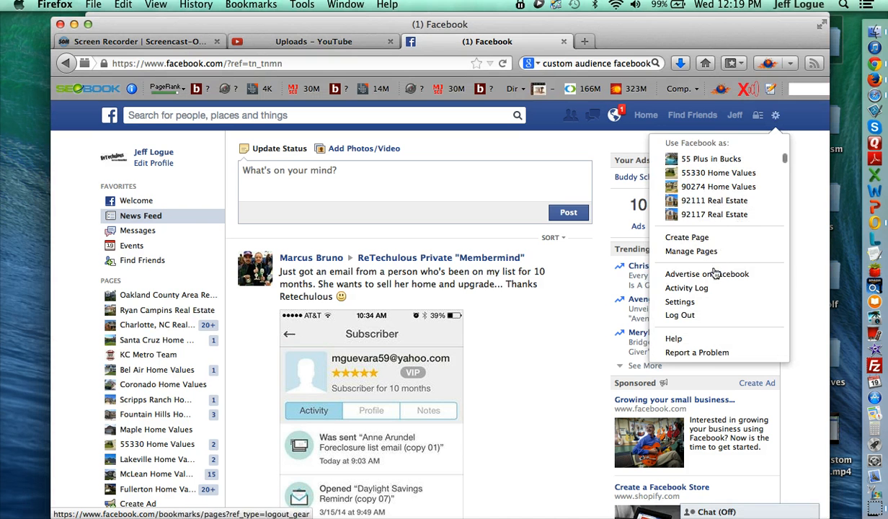
# Open the Audiences page for the ad account from Facebook's advertising management area.
pyautogui.click(724, 280)
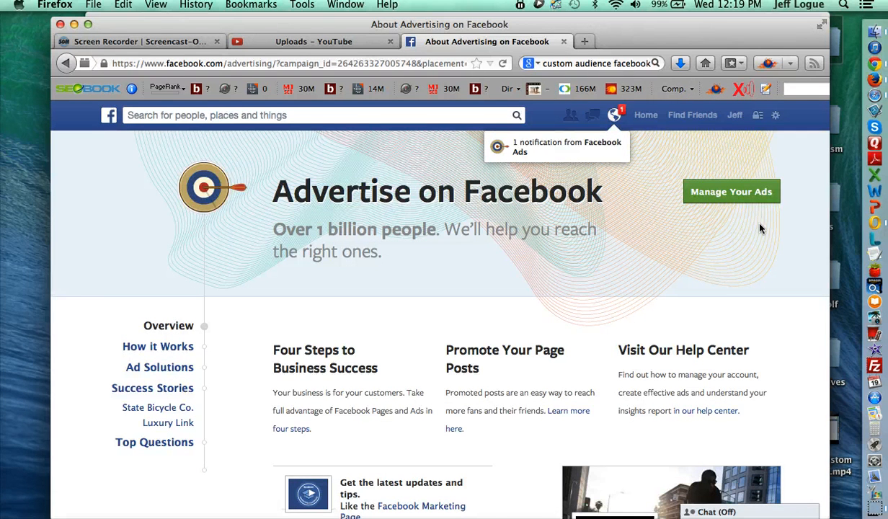
pyautogui.click(729, 192)
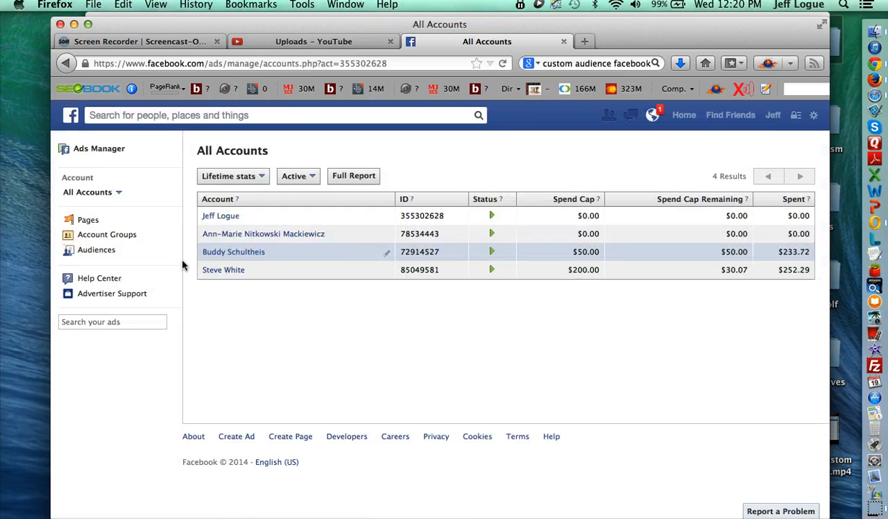
pyautogui.click(98, 254)
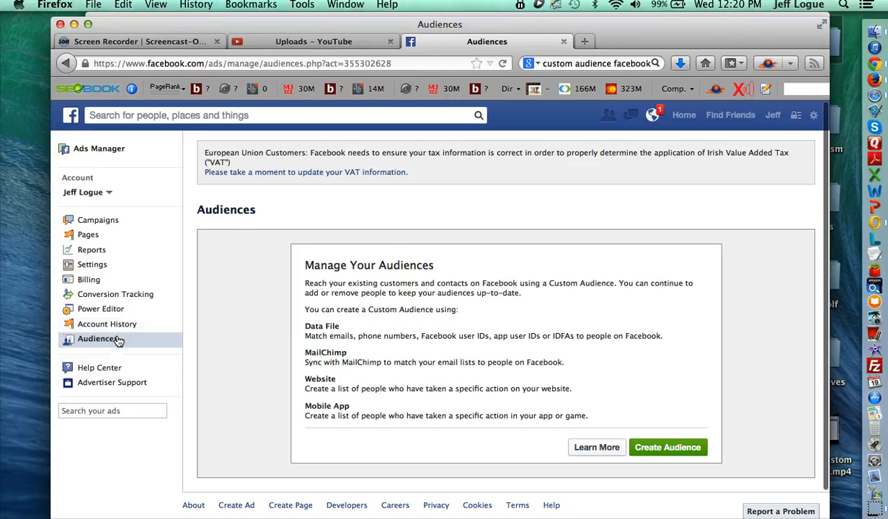
# Start a Data File Custom Audience and review the data types it accepts.
pyautogui.scroll(-1, 339, 343)
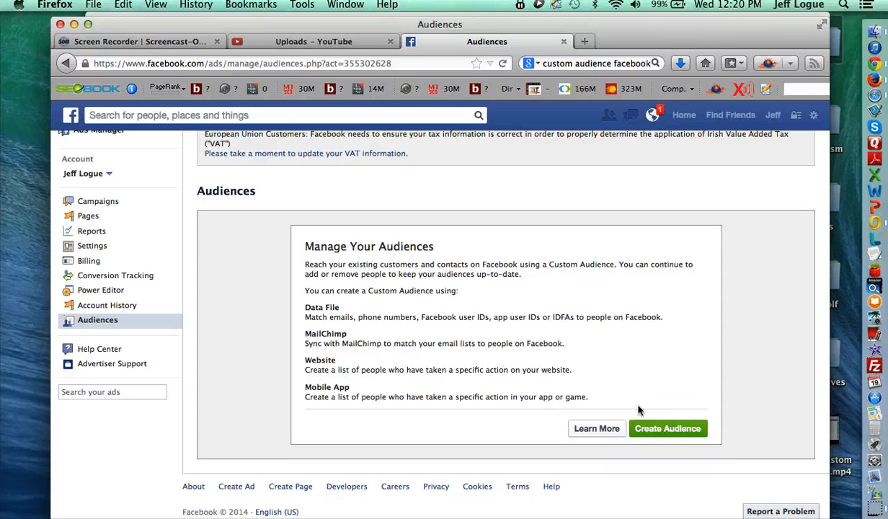
pyautogui.click(667, 429)
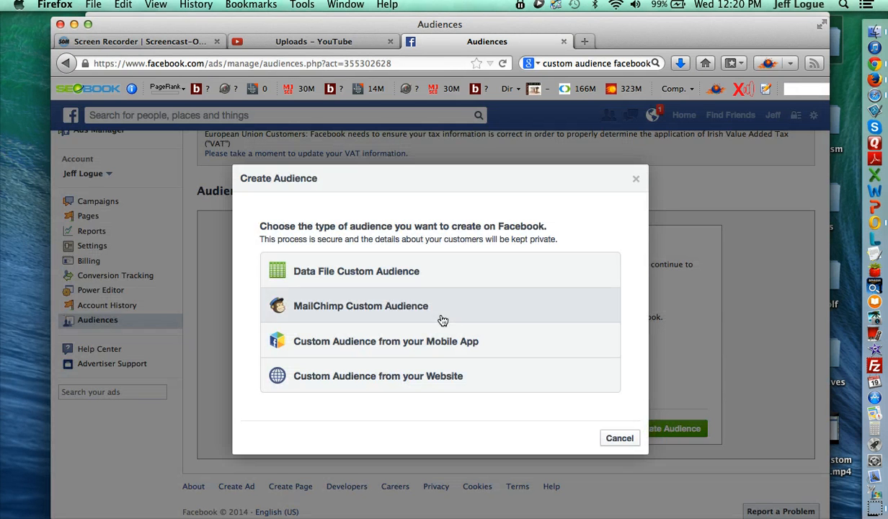
pyautogui.click(357, 278)
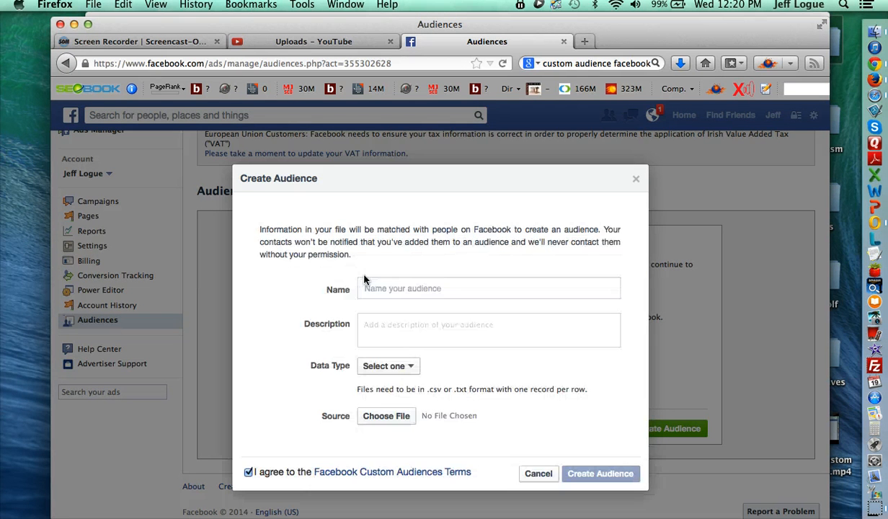
pyautogui.click(396, 367)
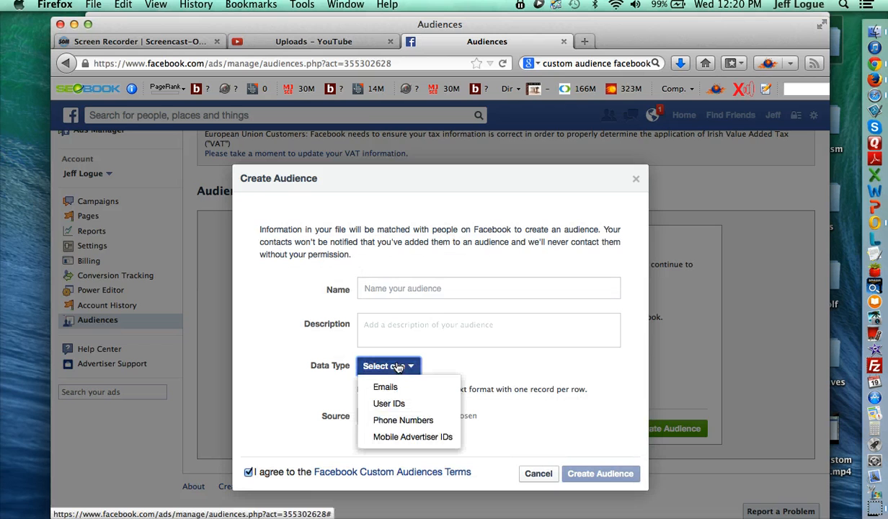
pyautogui.click(440, 348)
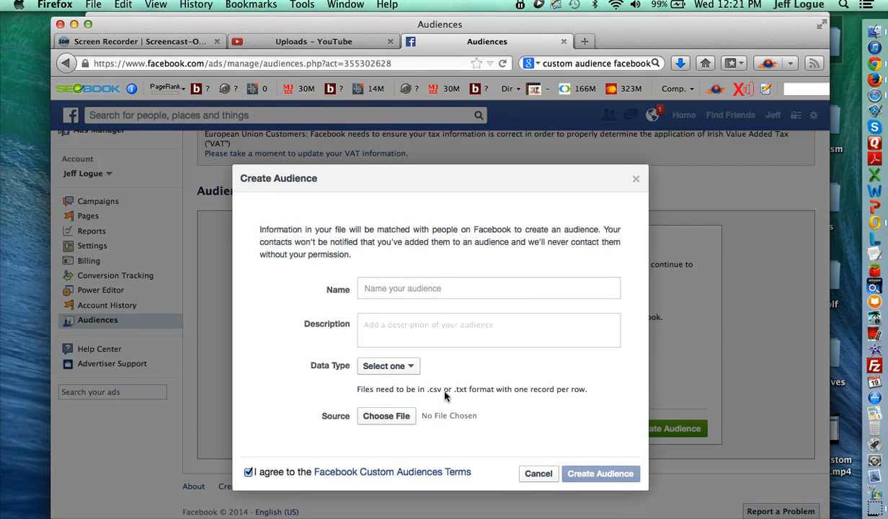
pyautogui.click(400, 369)
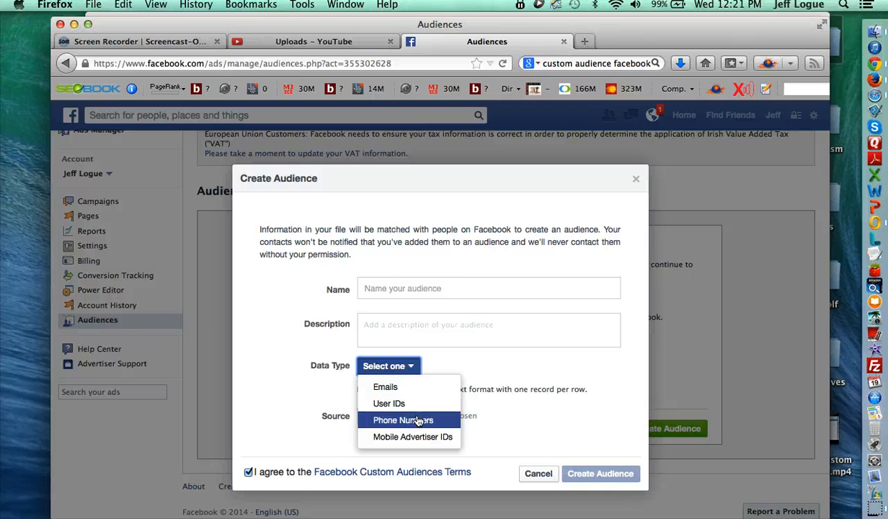
pyautogui.click(438, 312)
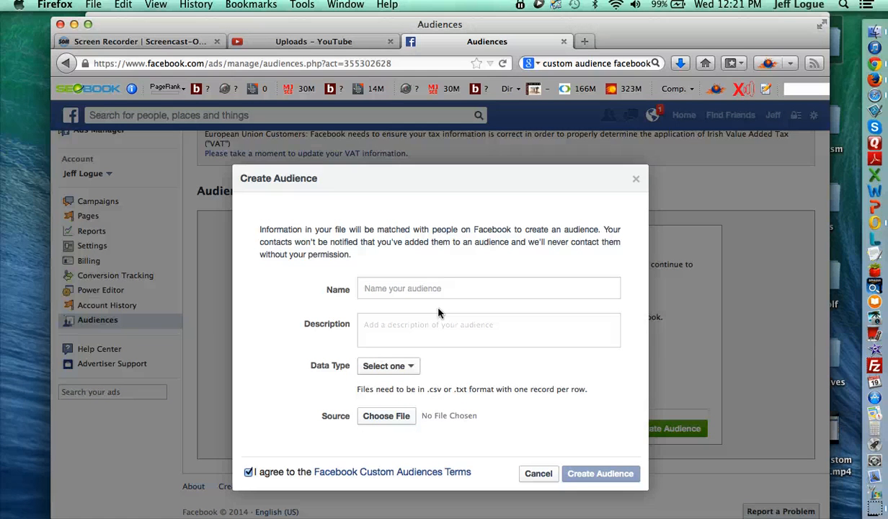
# Name the audience "Test audience", describe it as "Foreclosure buyers in my area", and set its data type to Emails.
pyautogui.click(411, 283)
pyautogui.write('Test audience')
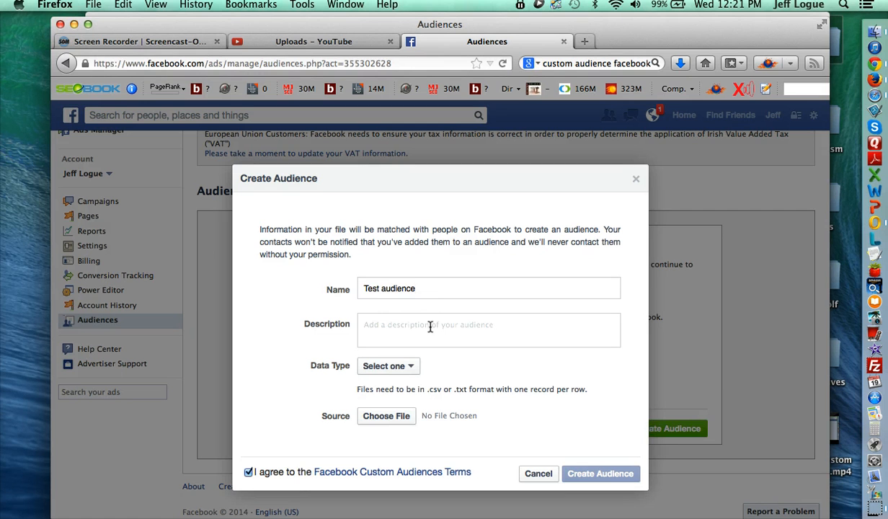
pyautogui.click(502, 345)
pyautogui.write('Foreclosure buyers in my area')
pyautogui.click(389, 366)
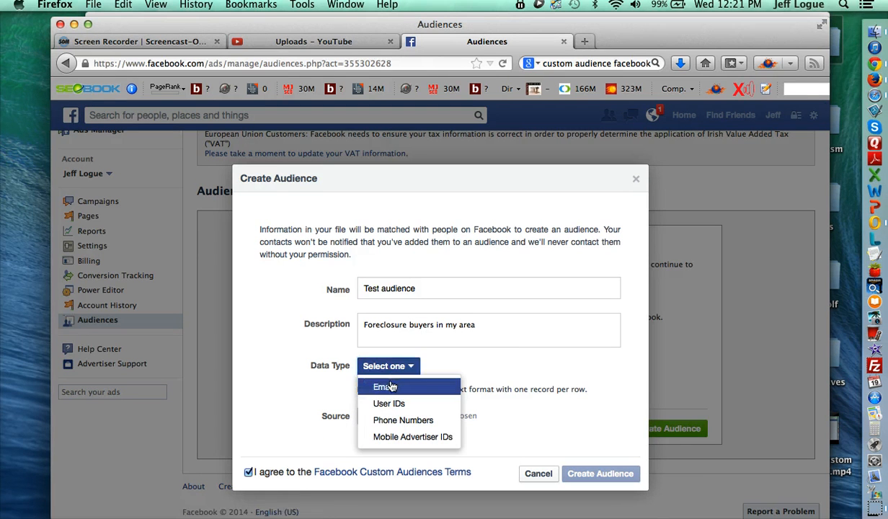
pyautogui.click(389, 387)
pyautogui.scroll(-1, 433, 376)
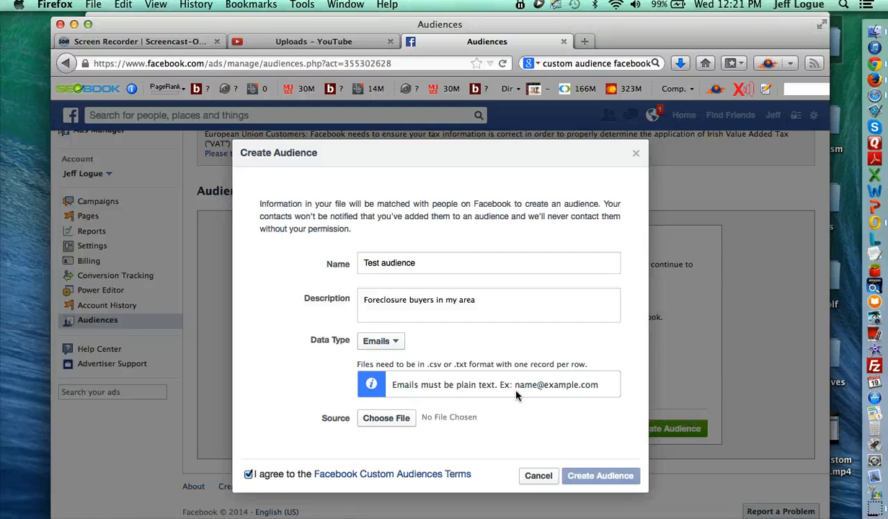
# Check the alternative data types once more and cancel the data file audience.
pyautogui.click(393, 343)
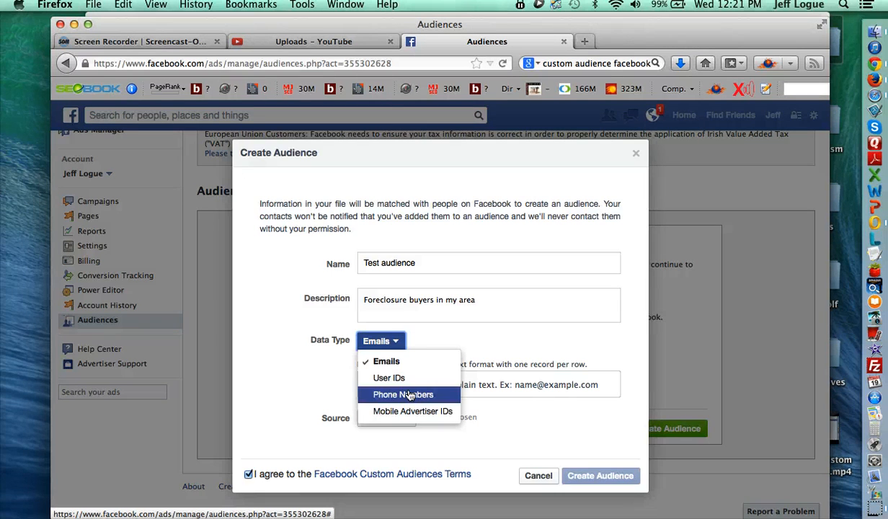
pyautogui.click(442, 317)
pyautogui.click(531, 475)
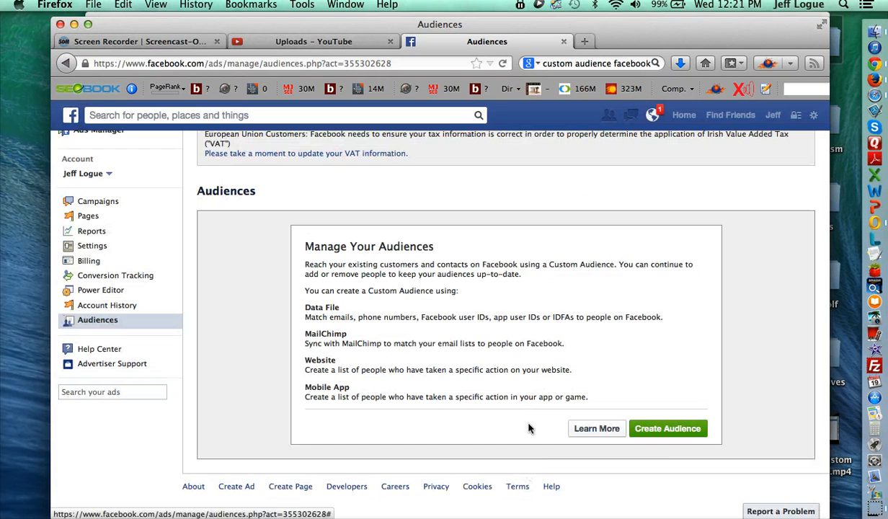
# View the requirements for a Custom Audience from a mobile app and cancel its creation.
pyautogui.click(658, 435)
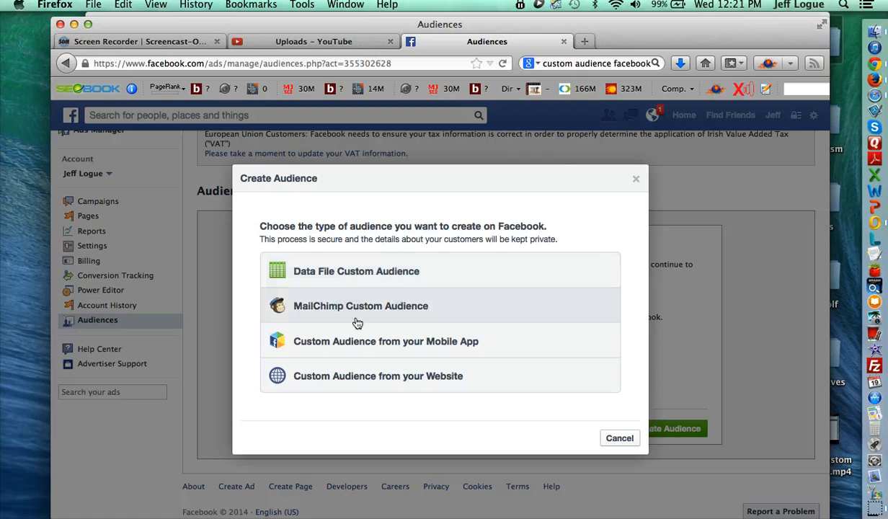
pyautogui.click(437, 348)
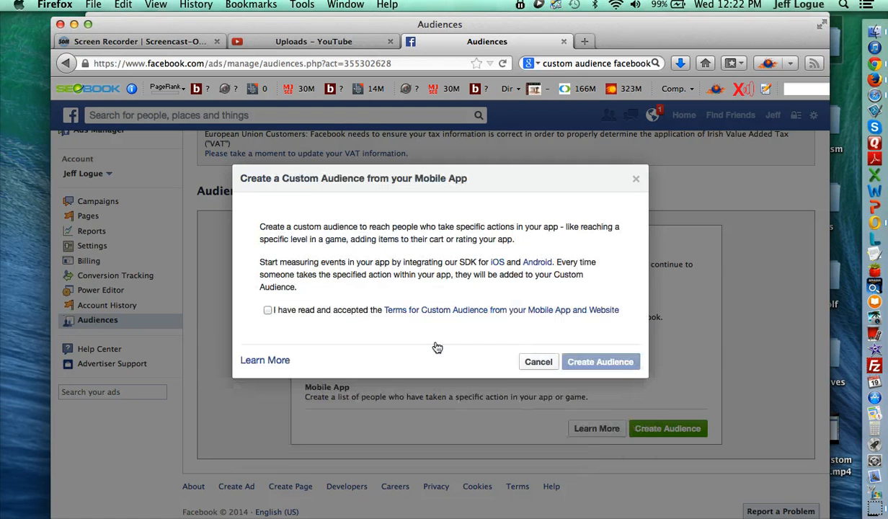
pyautogui.click(537, 361)
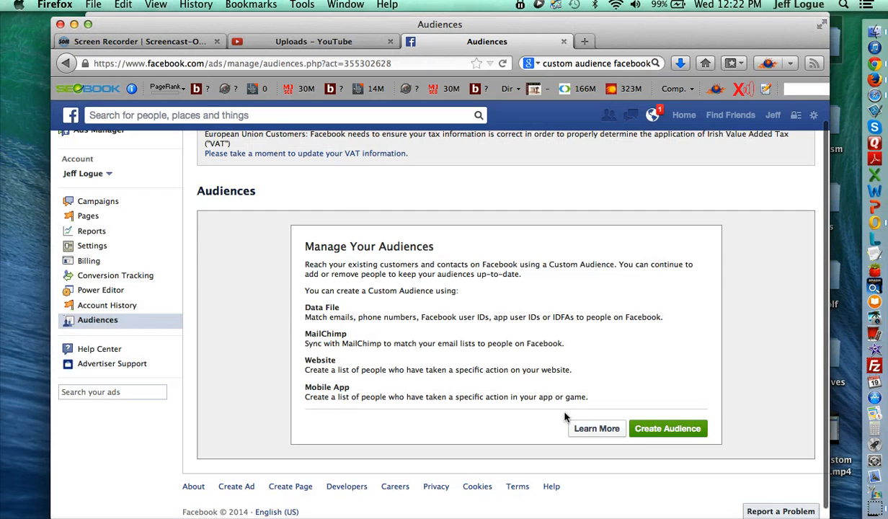
# Accept the terms for a Custom Audience from a website, generate the web remarketing pixel code, and cancel the audience.
pyautogui.click(653, 428)
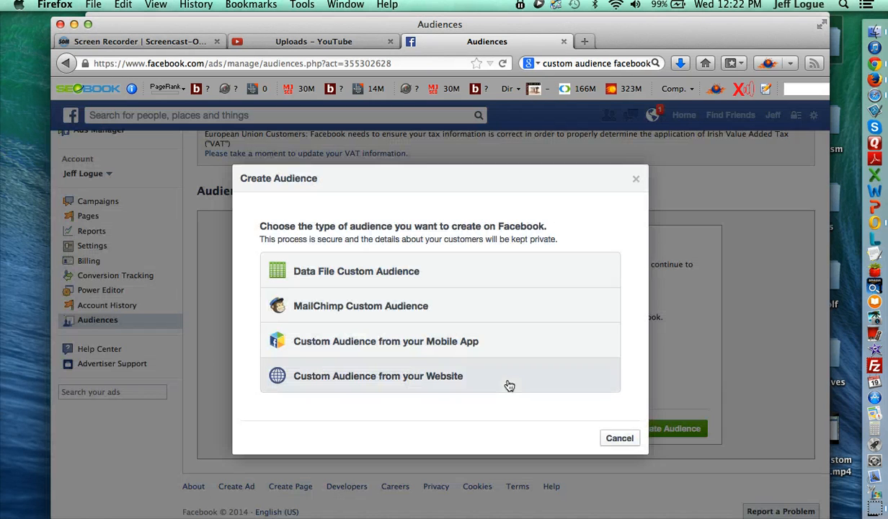
pyautogui.click(417, 379)
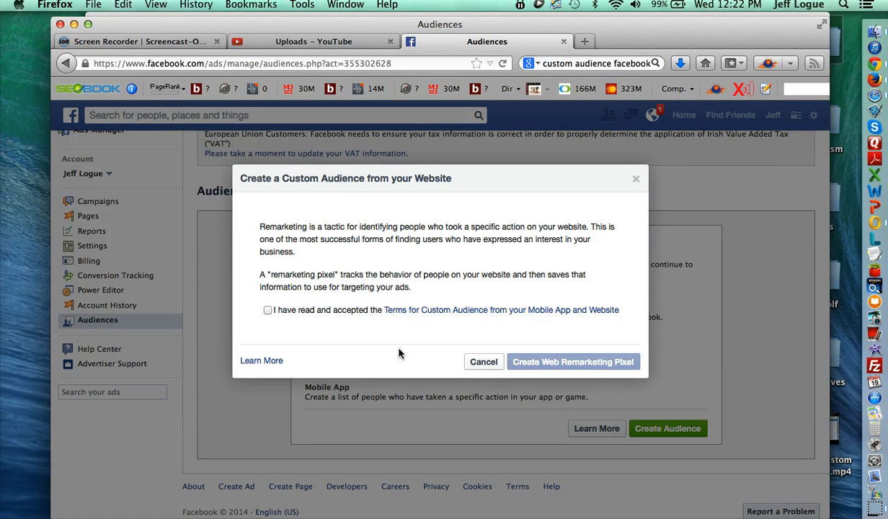
pyautogui.click(268, 310)
pyautogui.click(569, 363)
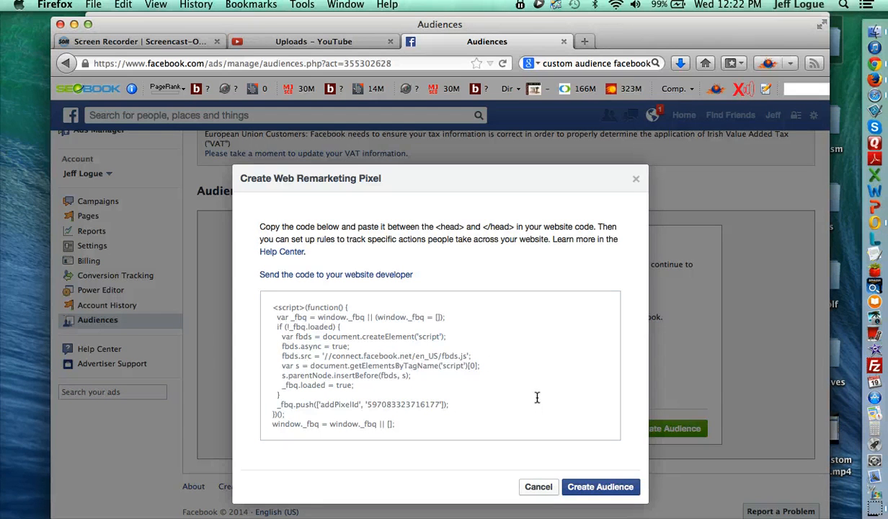
pyautogui.click(537, 488)
pyautogui.scroll(1, 398, 332)
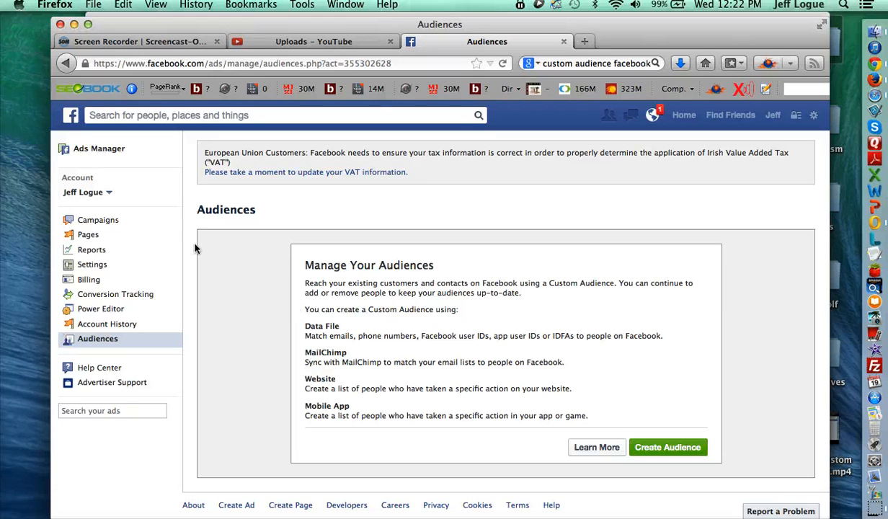
# Open the account's campaigns, dismiss the New Campaign Structure tour, and start a new ad.
pyautogui.click(102, 224)
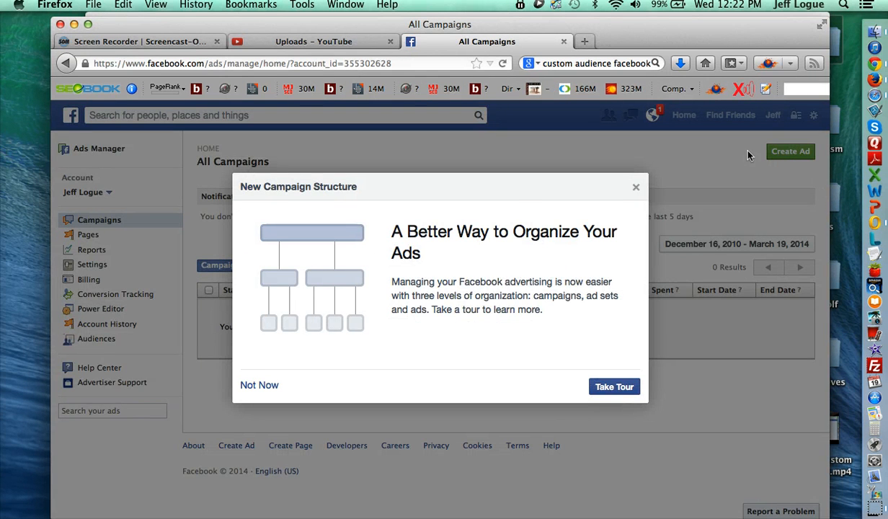
pyautogui.click(636, 188)
pyautogui.click(786, 151)
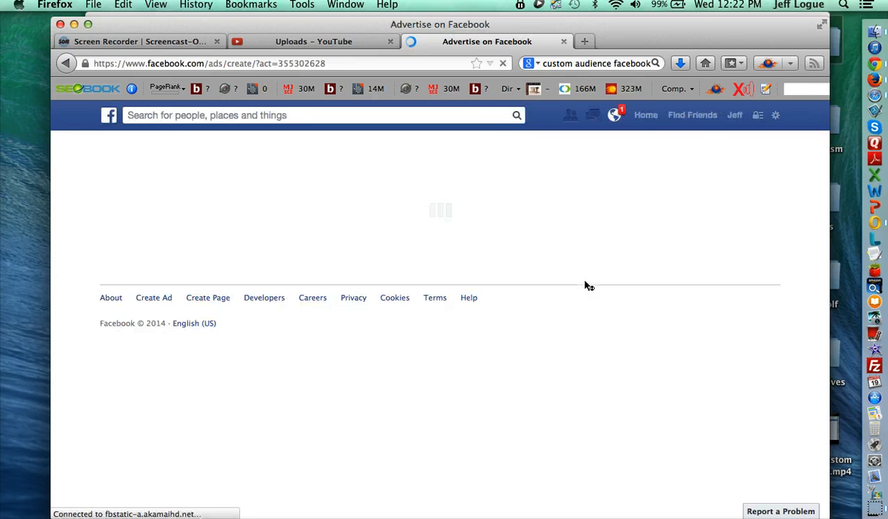
# Choose Clicks to Website as the ad objective with google.com as the URL to promote.
pyautogui.click(482, 286)
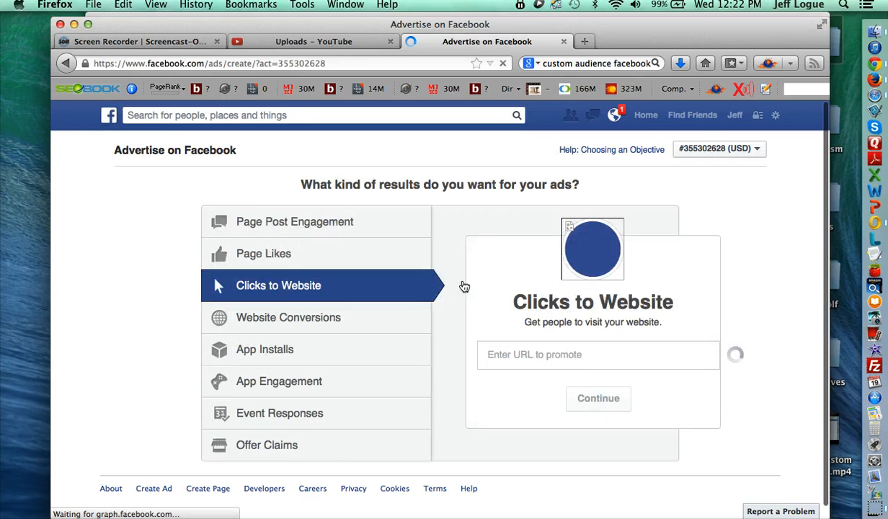
pyautogui.write('google.com')
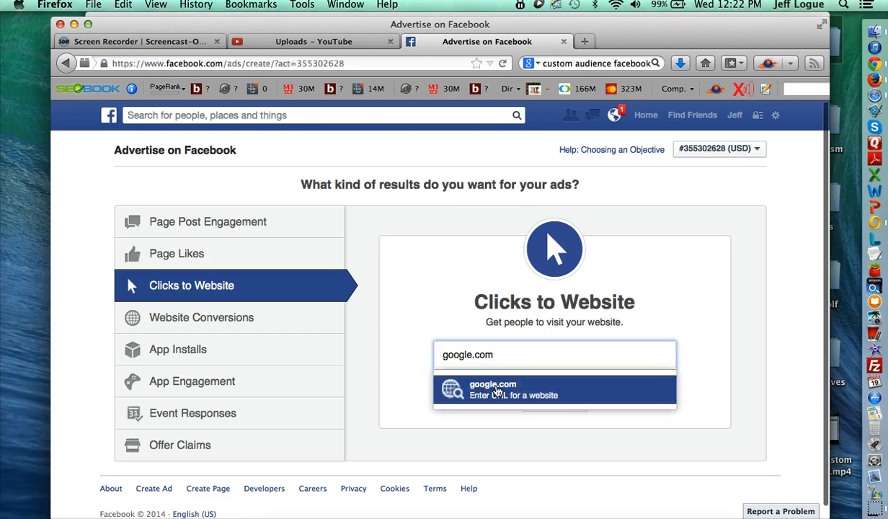
pyautogui.click(497, 399)
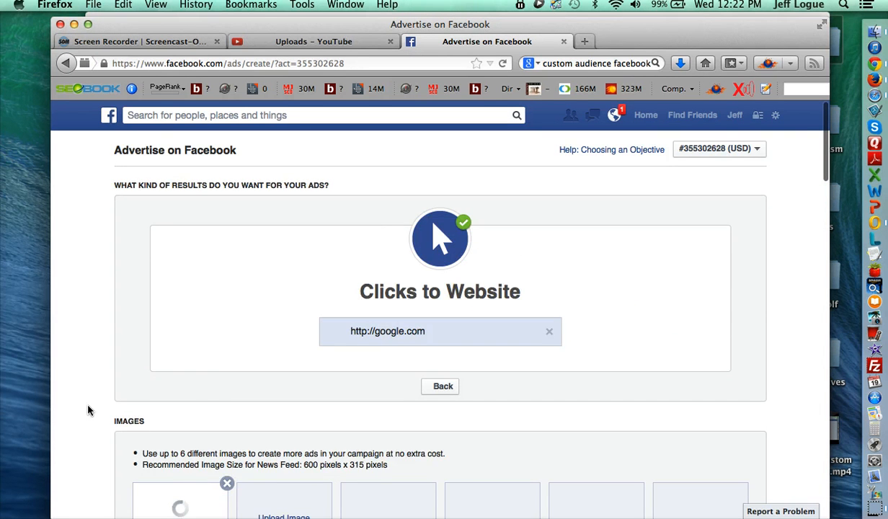
# Examine the ad creation form's audience section for where custom audiences can be chosen.
pyautogui.scroll(-10, 88, 410)
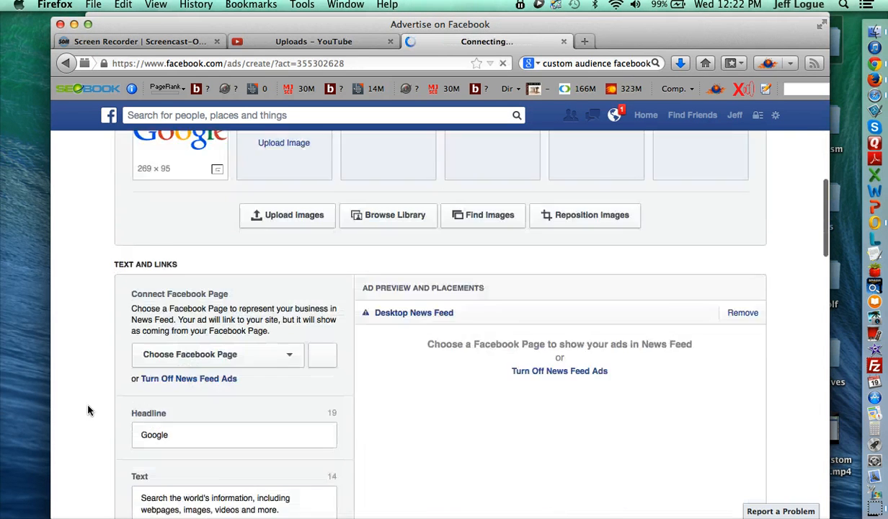
pyautogui.scroll(-7, 88, 410)
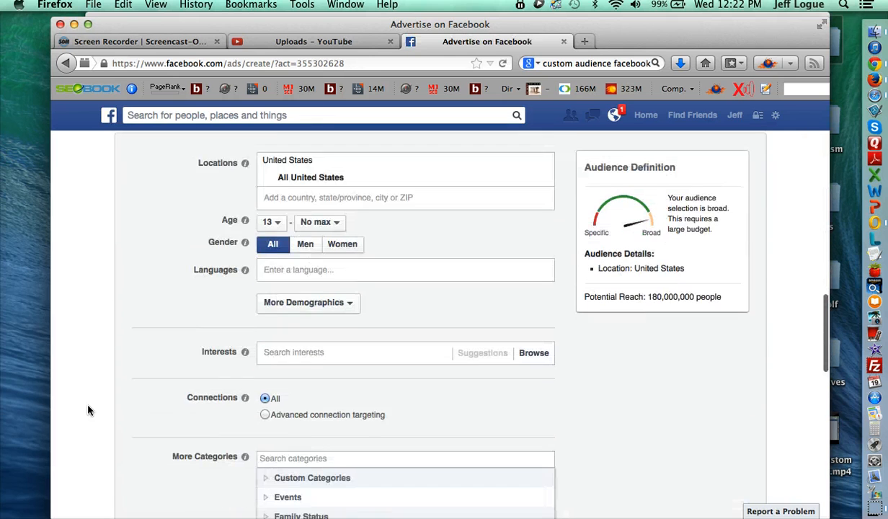
pyautogui.scroll(1, 88, 410)
pyautogui.scroll(-4, 88, 410)
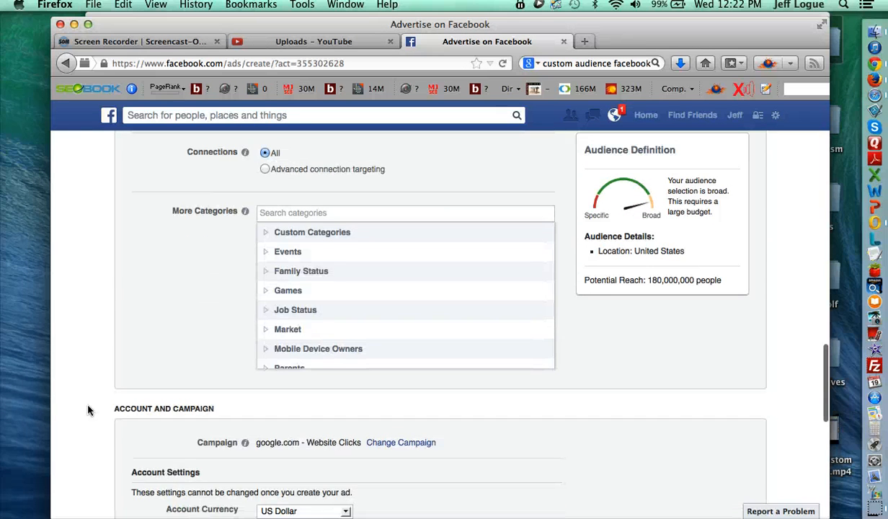
pyautogui.scroll(-2, 88, 410)
pyautogui.scroll(9, 87, 410)
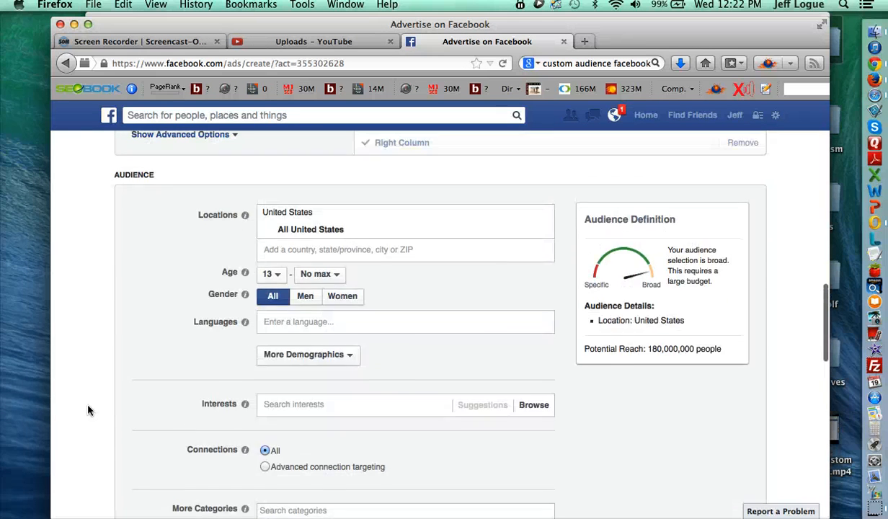
pyautogui.scroll(-2, 214, 396)
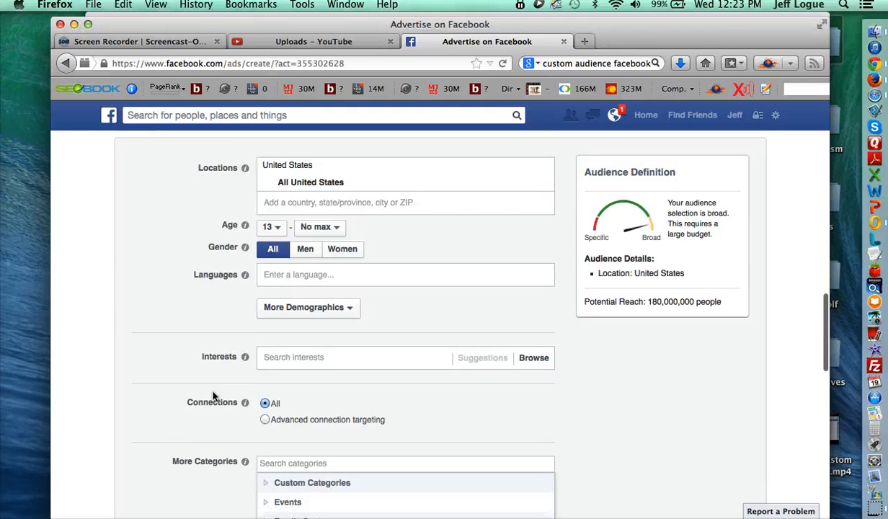
pyautogui.scroll(-12, 185, 406)
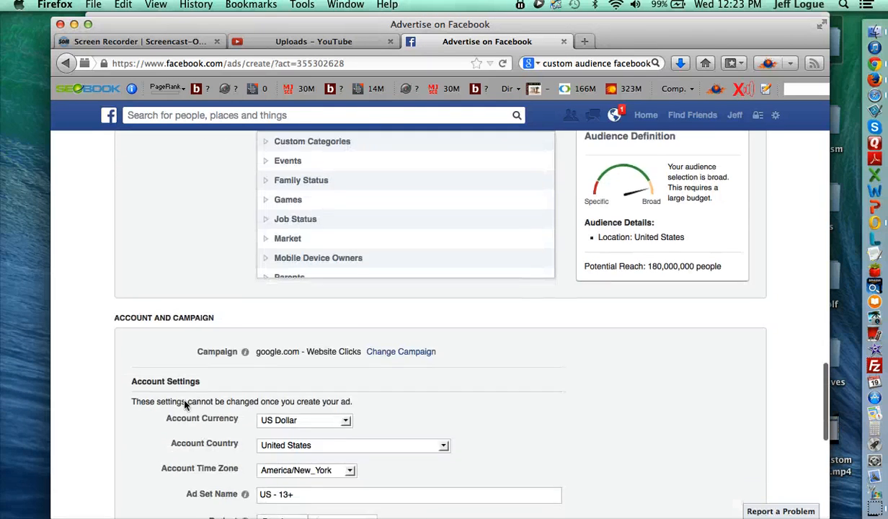
pyautogui.scroll(12, 185, 406)
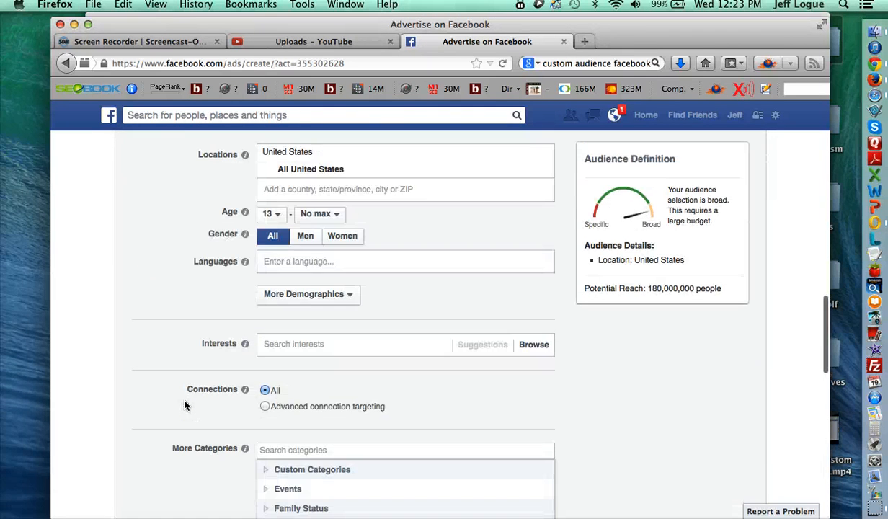
pyautogui.scroll(8, 185, 406)
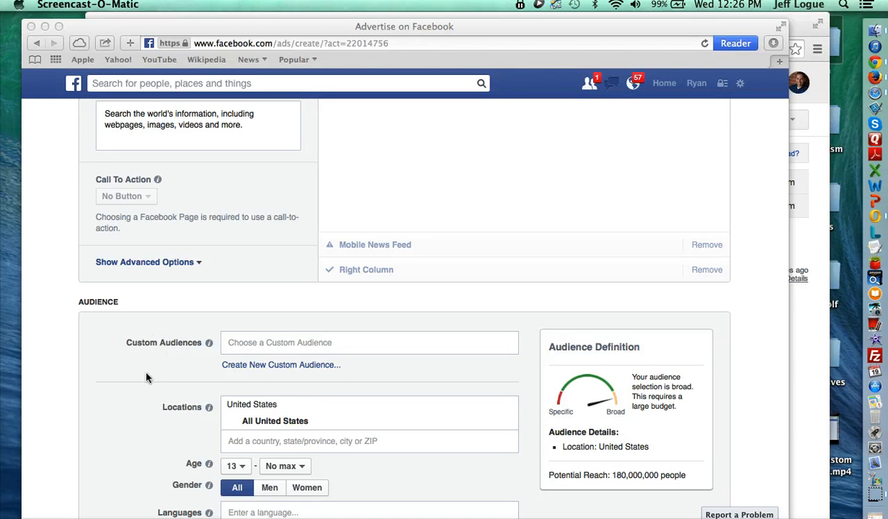
# View the existing custom audiences available for the ad's targeting, and close the list without choosing one.
pyautogui.click(360, 367)
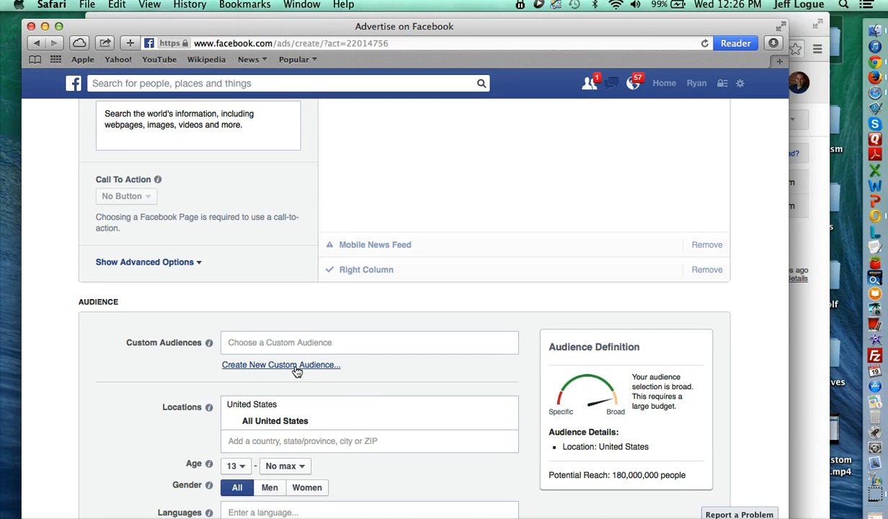
pyautogui.click(272, 343)
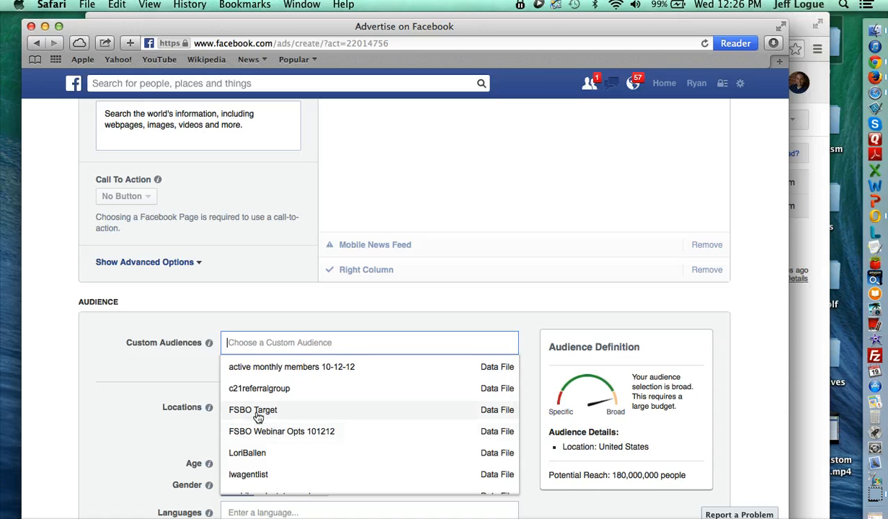
pyautogui.click(165, 376)
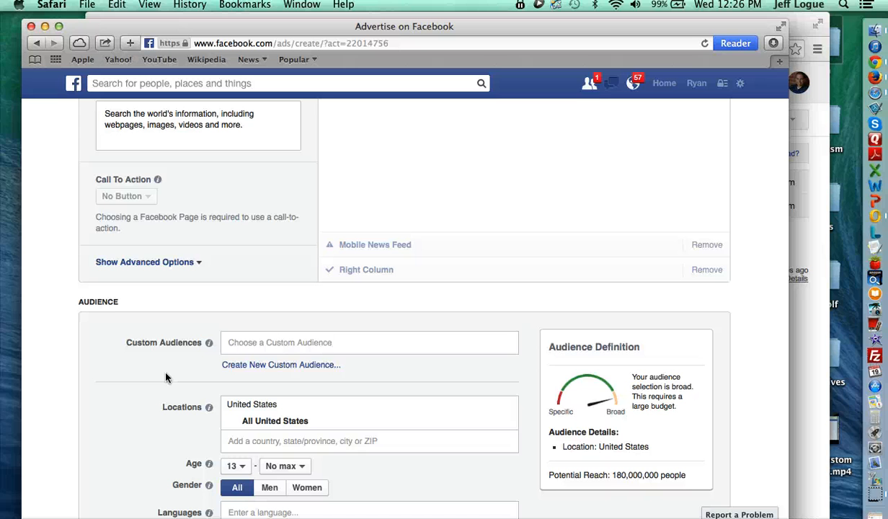
# Review the ad form's targeting, campaign and ad set, and ad text settings, and return to the audience section.
pyautogui.scroll(-8, 167, 388)
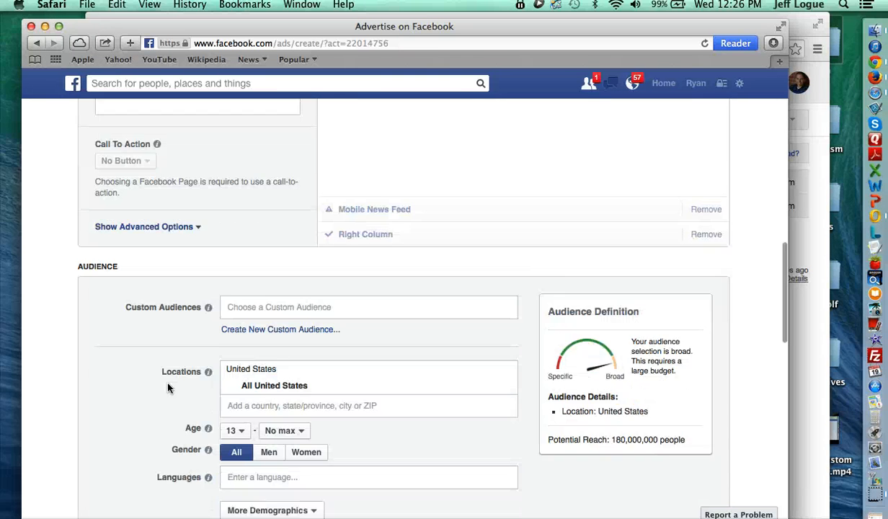
pyautogui.scroll(-15, 168, 387)
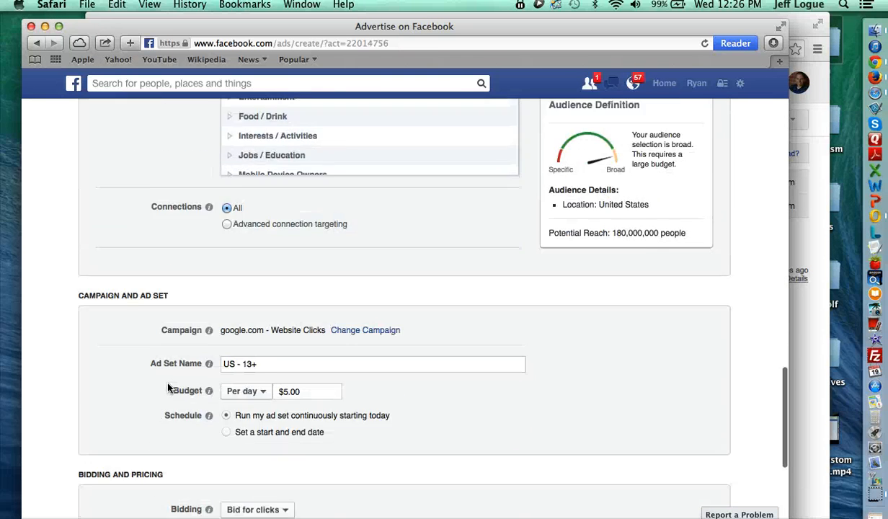
pyautogui.scroll(20, 217, 378)
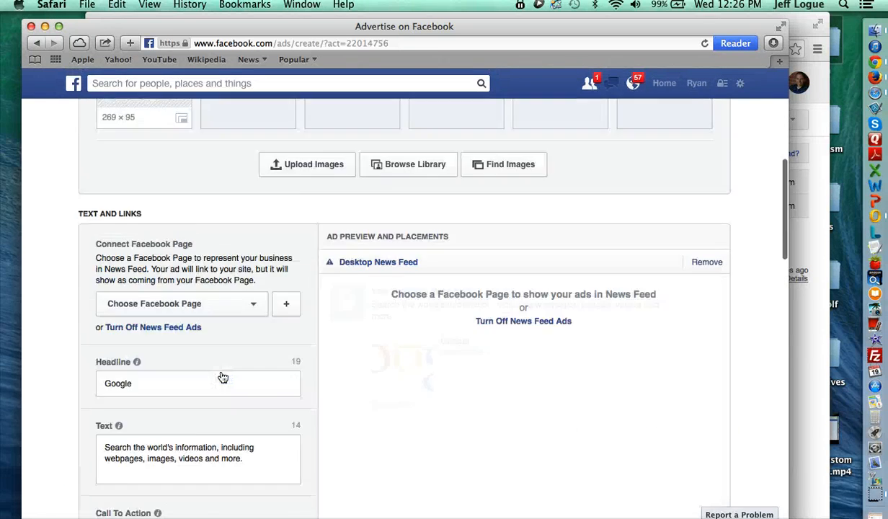
pyautogui.scroll(-13, 238, 327)
pyautogui.scroll(-2, 234, 328)
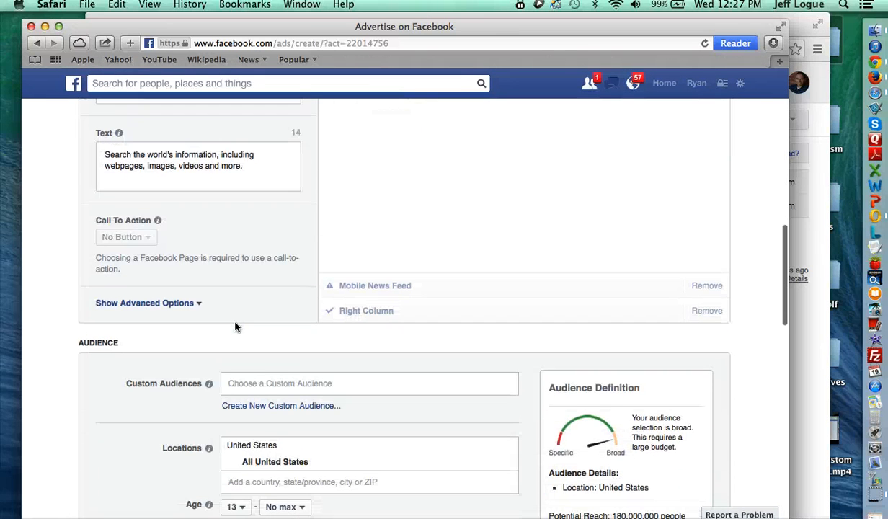